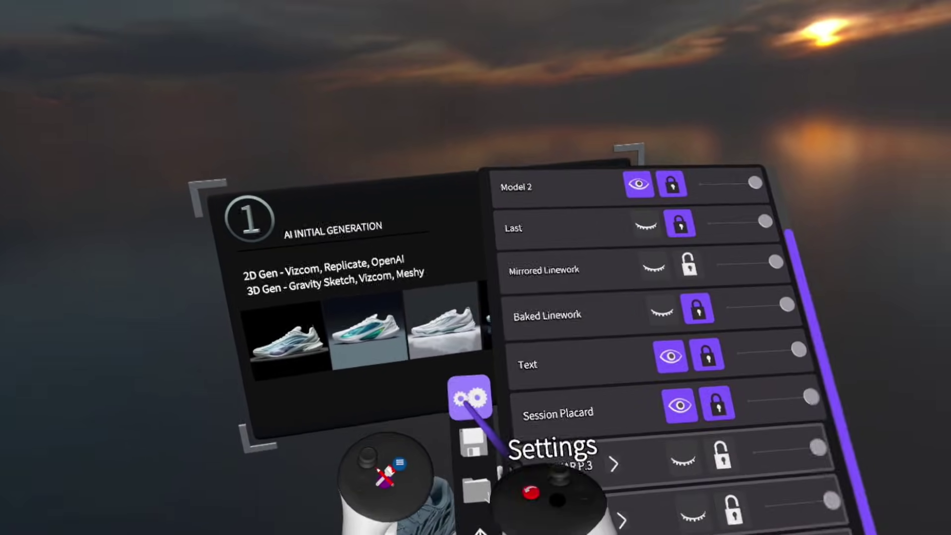
Open the web browser in the scene, place it beside the presentation board and open the AI DEMO file.
left_click(473, 386)
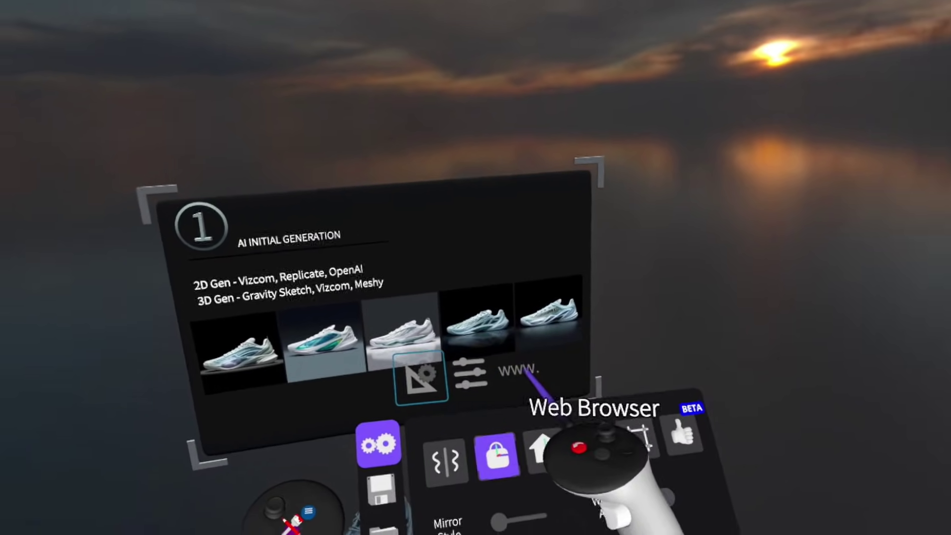
left_click(526, 377)
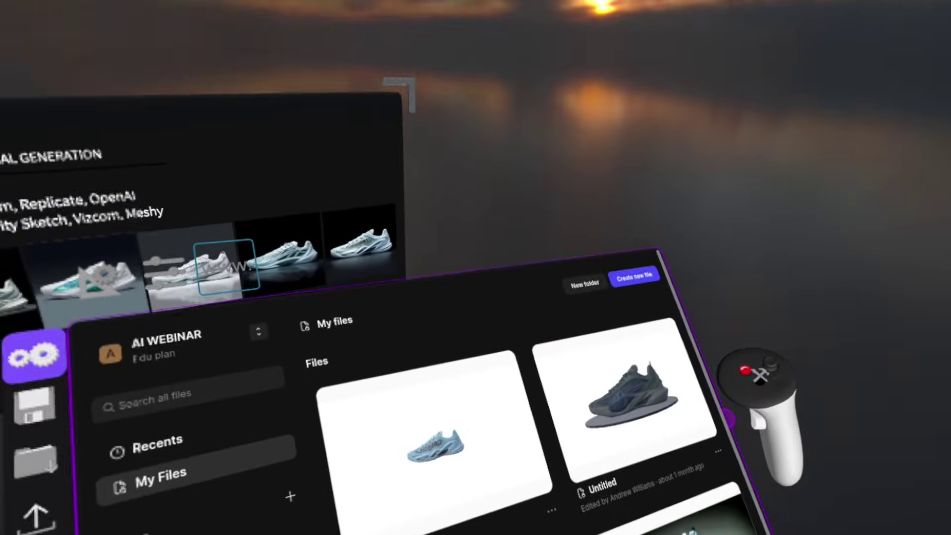
left_click_drag(758, 376, 857, 217)
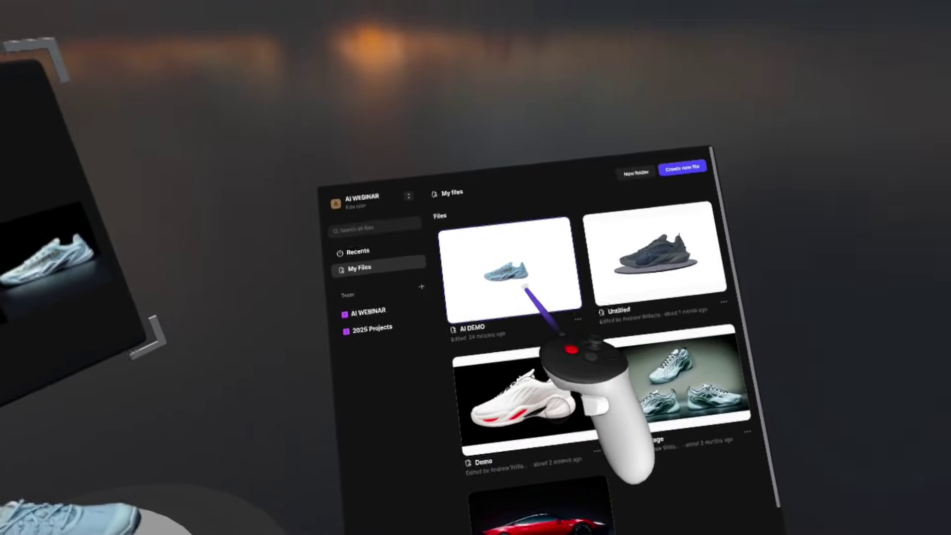
left_click(538, 281)
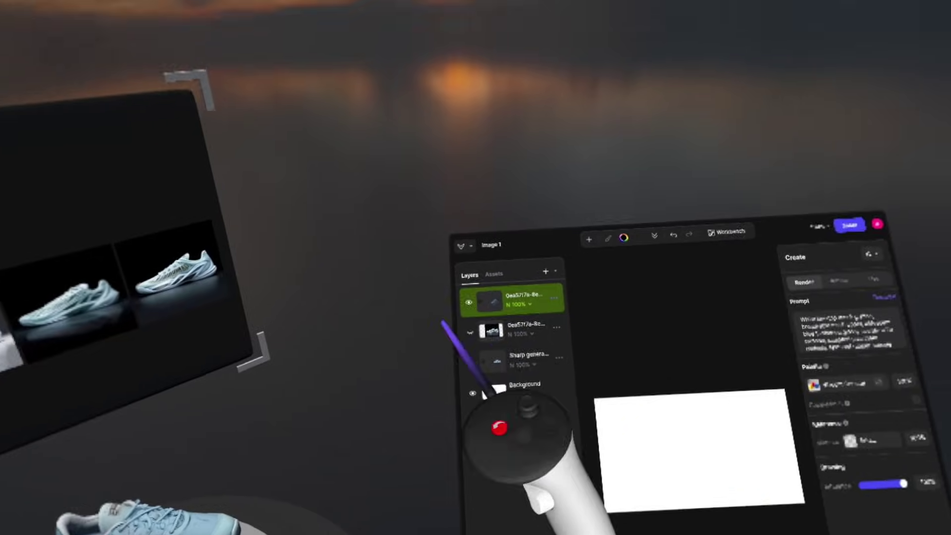
Hide the top shoe layer in Image 1 and add a new empty layer above it.
left_click(496, 281)
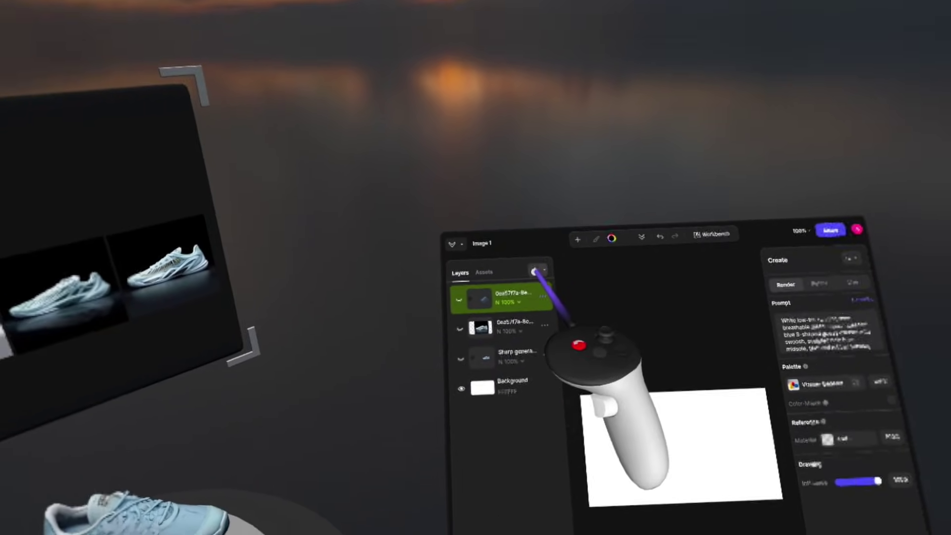
left_click(529, 274)
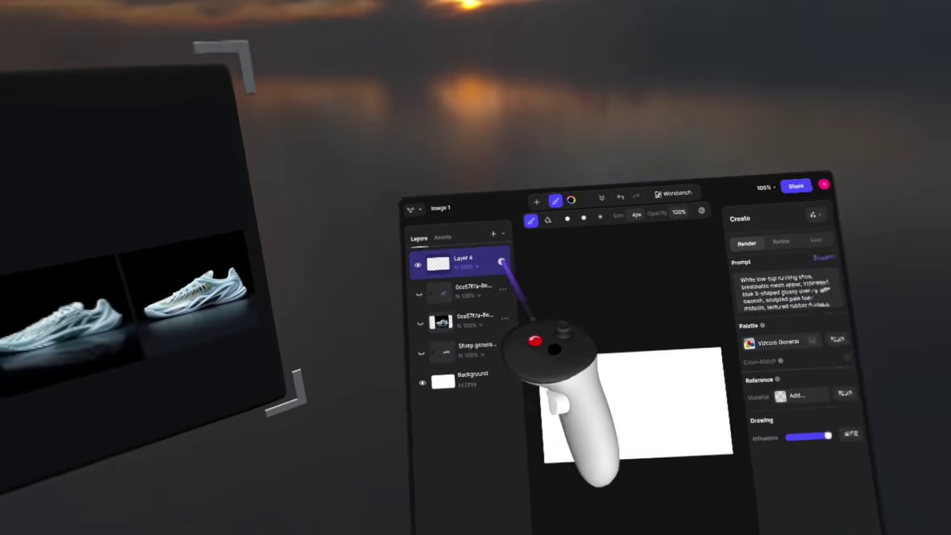
left_click(499, 253)
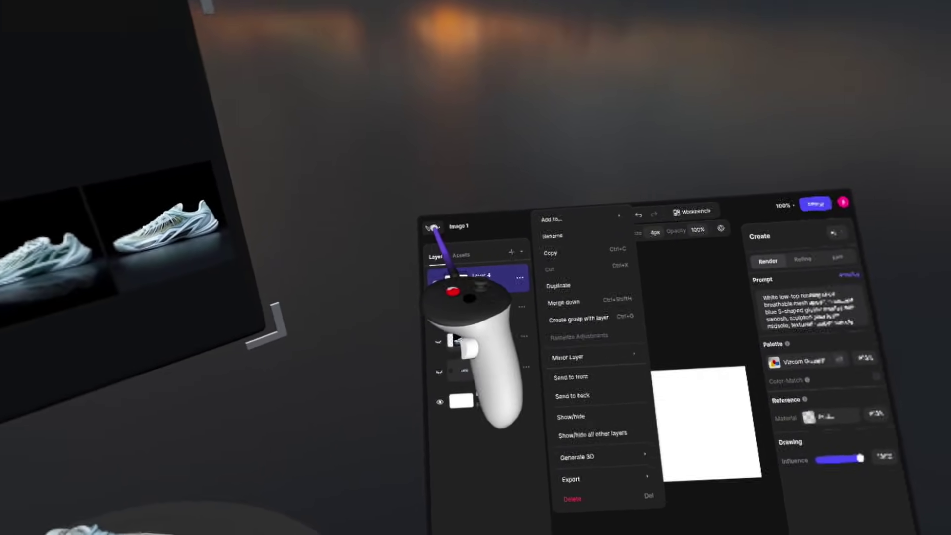
Import an image of the light-blue shoe on a black background into the file.
left_click(463, 218)
mouse_move(473, 254)
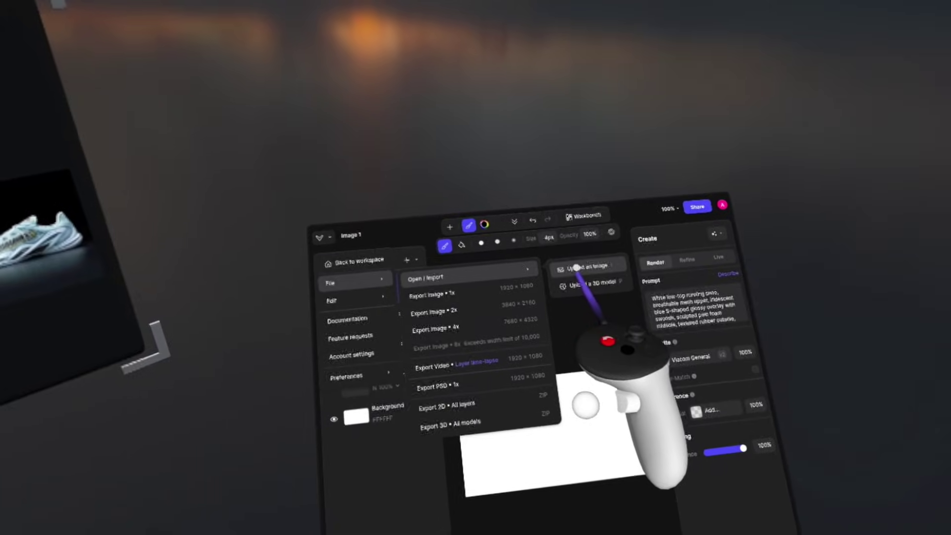
left_click(575, 264)
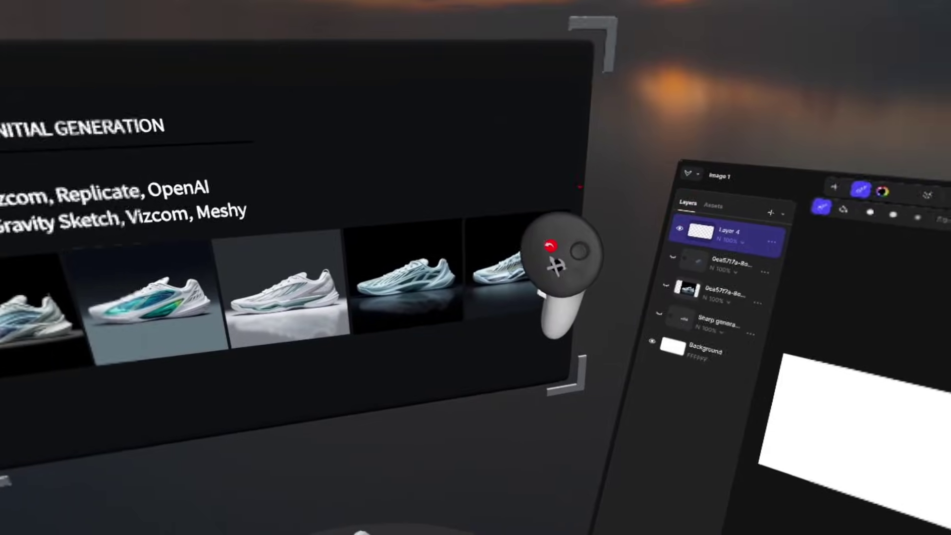
left_click_drag(539, 242, 663, 292)
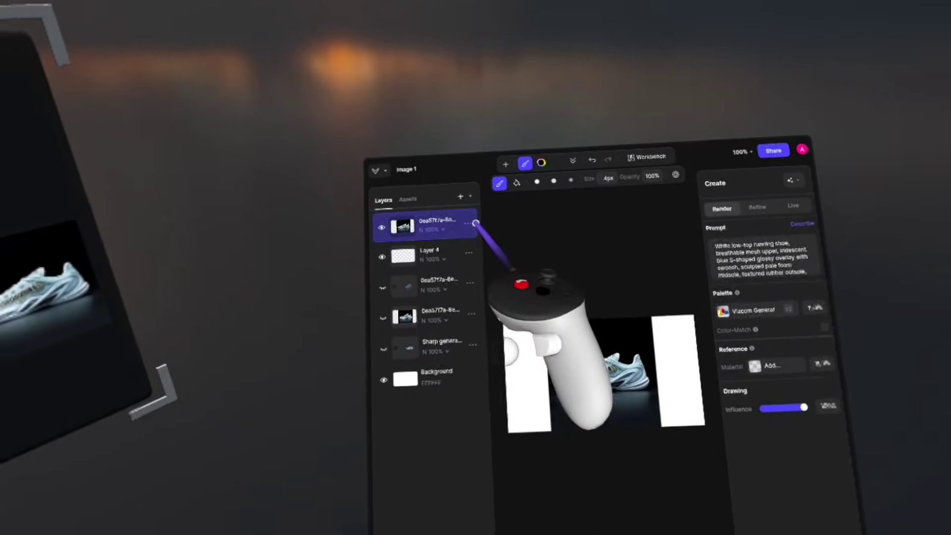
Generate a 3D model from the imported shoe image layer.
left_click(452, 236)
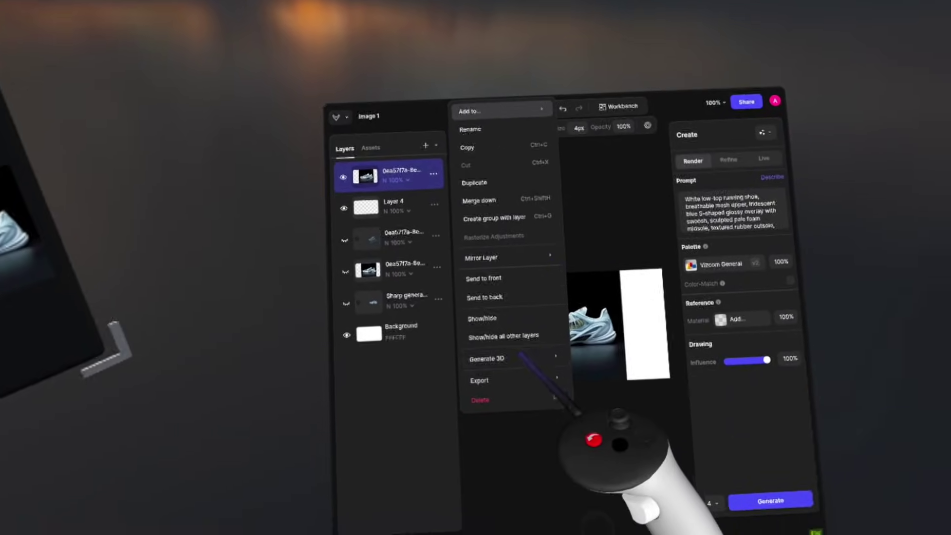
mouse_move(525, 372)
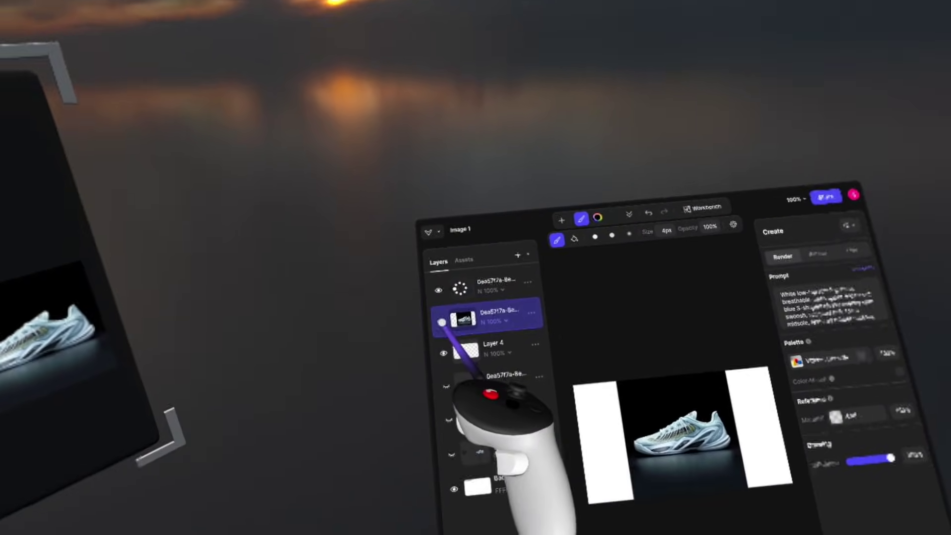
Hide the imported shoe image layer and show the Sharp generated shoe layer.
left_click(442, 322)
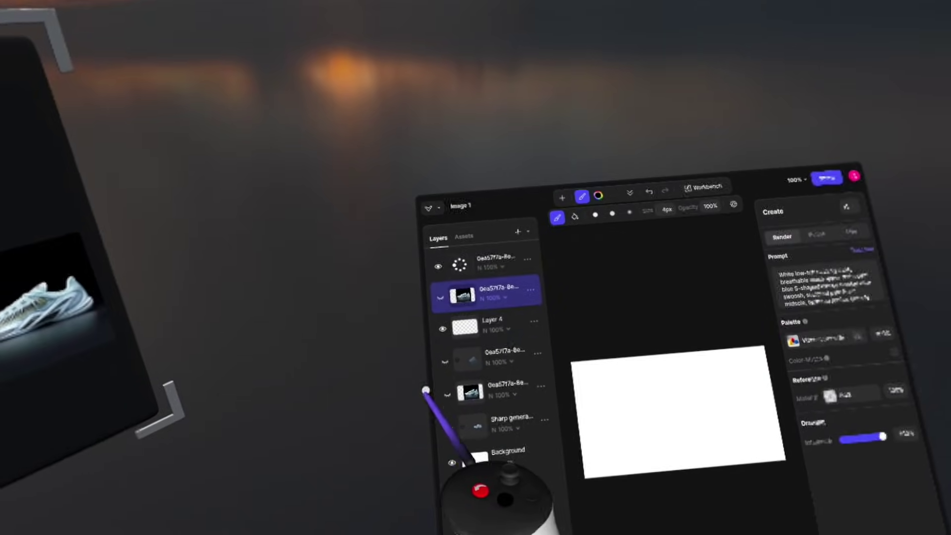
left_click(448, 426)
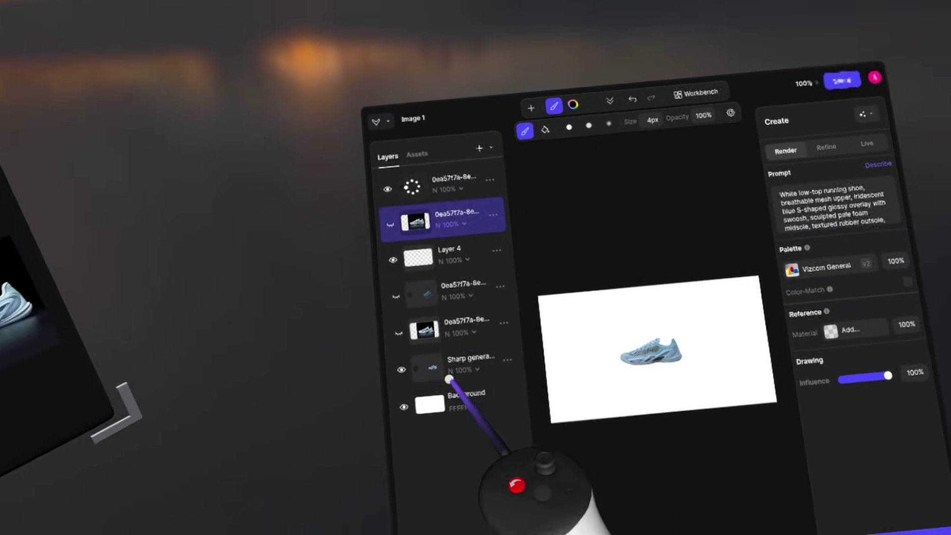
left_click(484, 350)
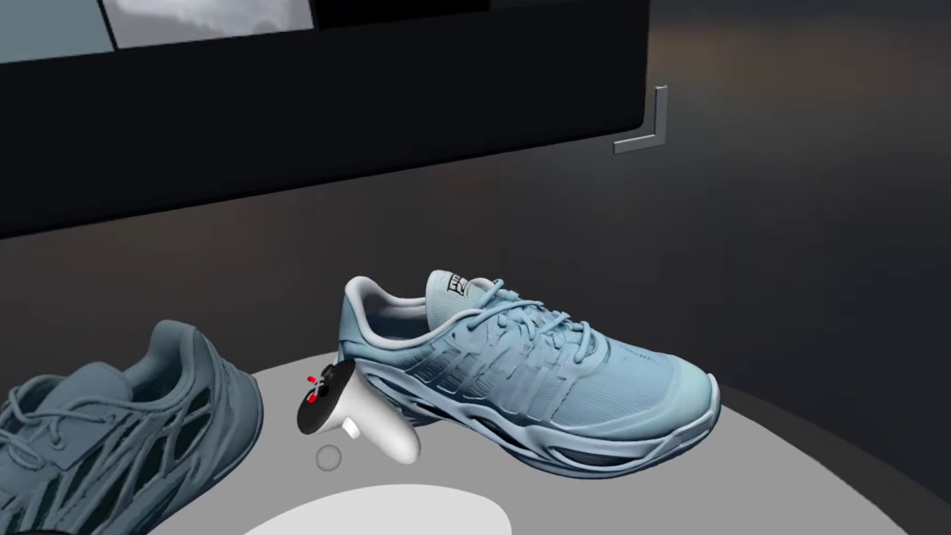
Sketch a red loop around the light-blue shoe model on the stage.
mouse_move(752, 467)
left_mouse_down()
mouse_move(732, 363)
mouse_move(404, 307)
mouse_move(337, 425)
mouse_move(482, 454)
left_mouse_up()
left_click_drag(562, 273, 552, 308)
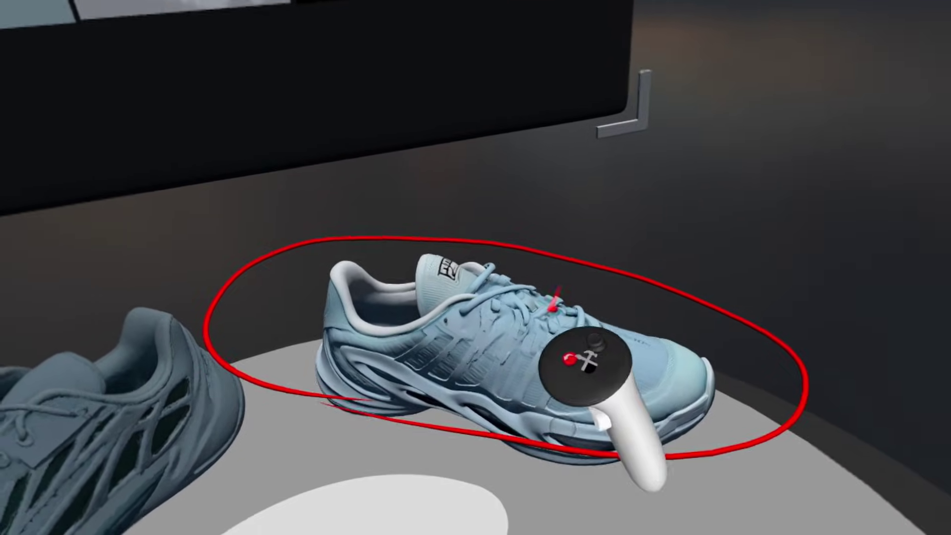
mouse_move(599, 401)
left_mouse_down()
mouse_move(625, 414)
mouse_move(569, 382)
mouse_move(584, 404)
left_mouse_up()
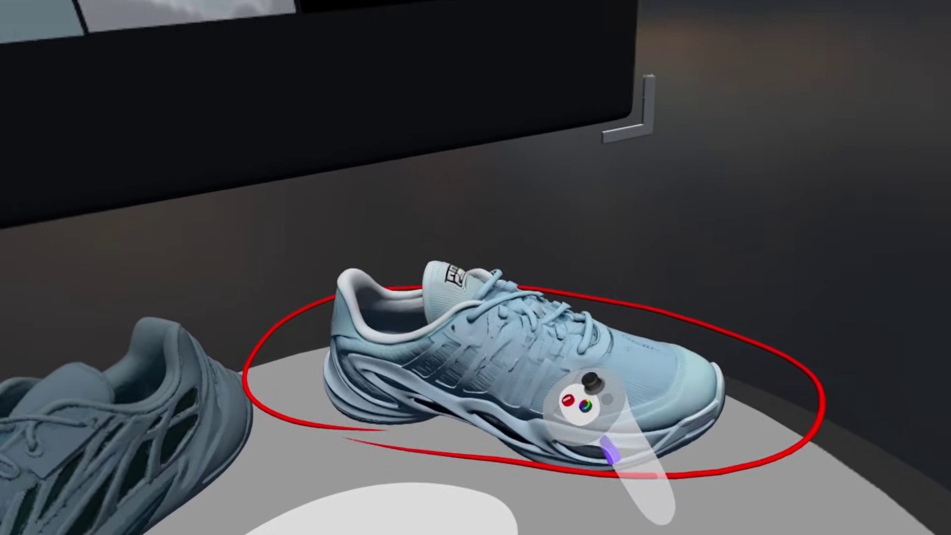
left_click_drag(724, 336, 721, 484)
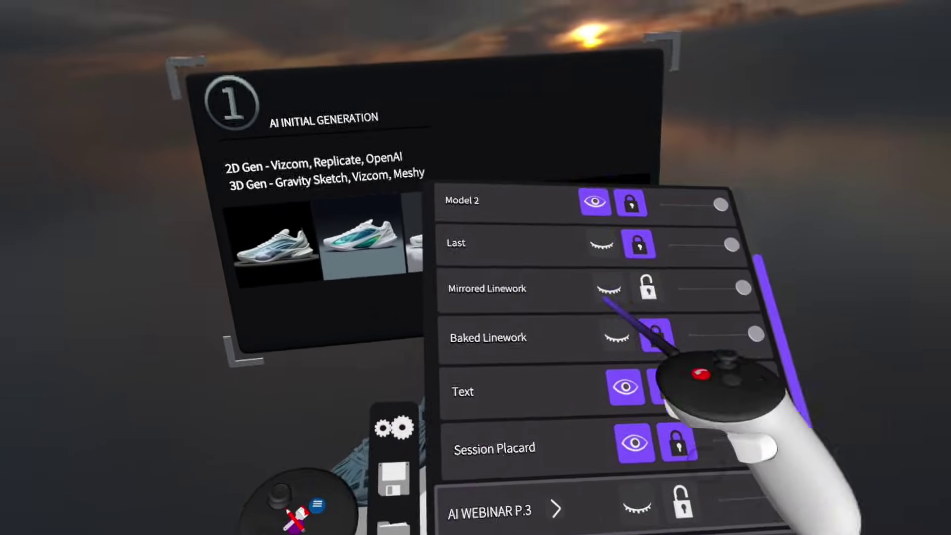
Display the AI WEBINAR P.2 group with its shoe model and the black linework traced over it.
scroll(721, 317, "up", 2)
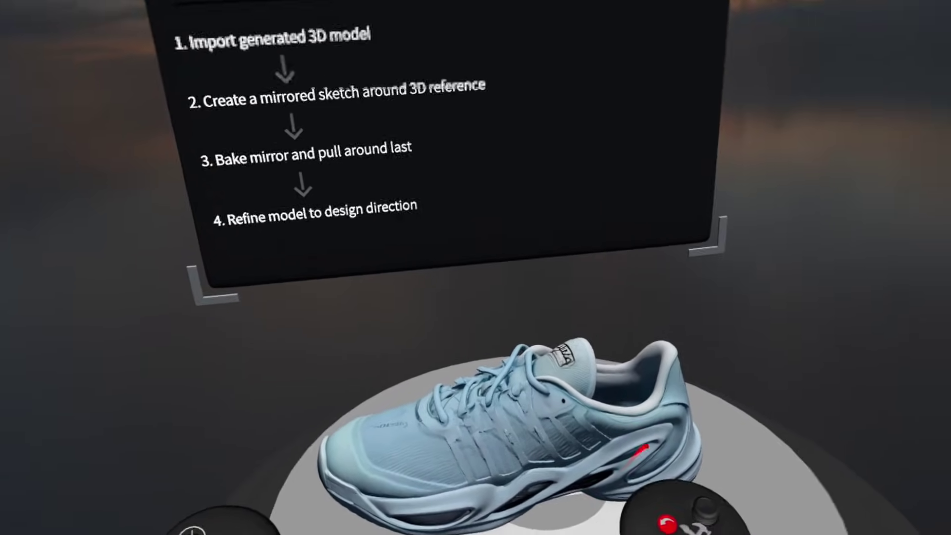
left_click(340, 510)
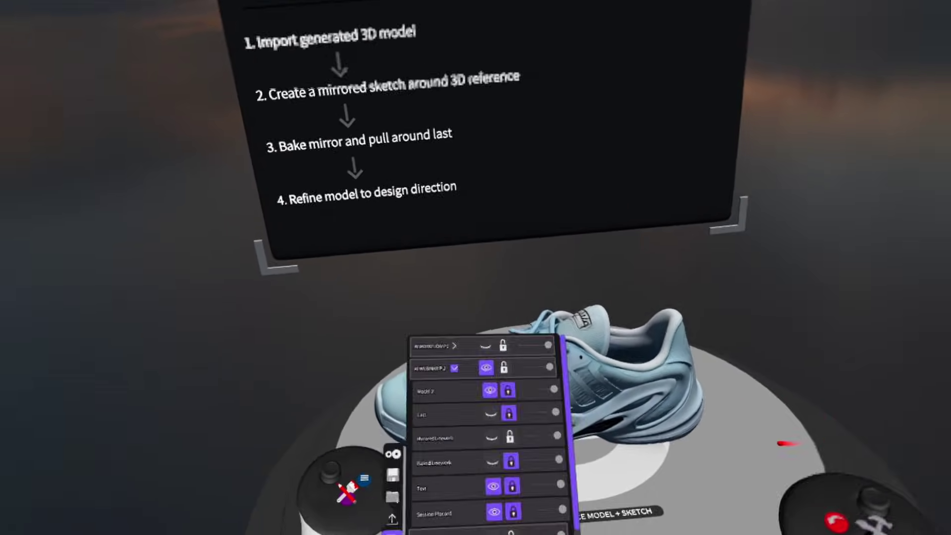
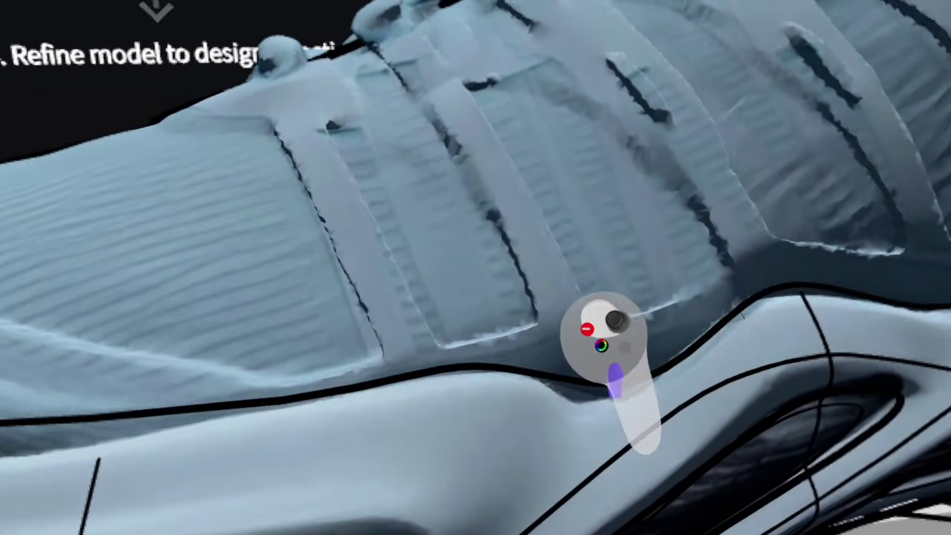
left_click(541, 377)
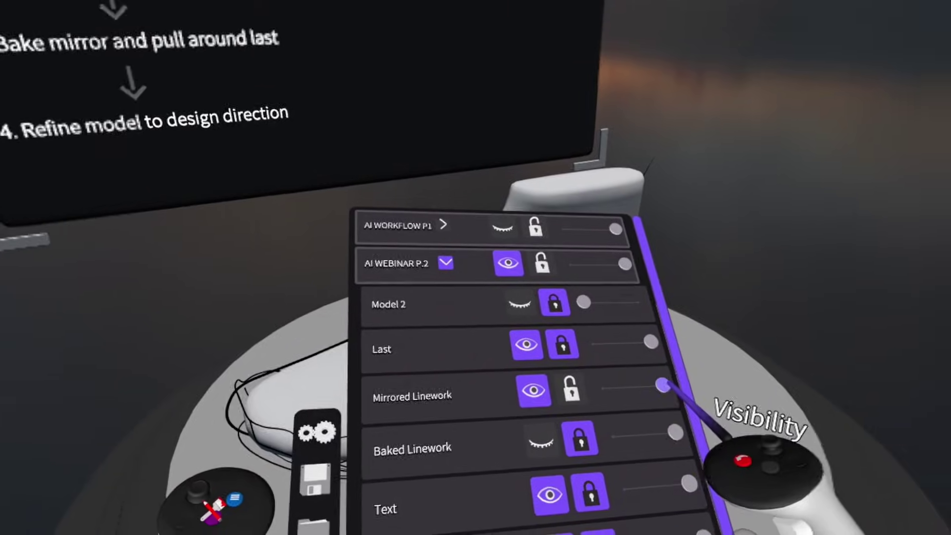
Turn the Mirrored Linework layer's opacity down to the minimum and hide the AI WEBINAR P.2 group.
left_click_drag(662, 387, 639, 377)
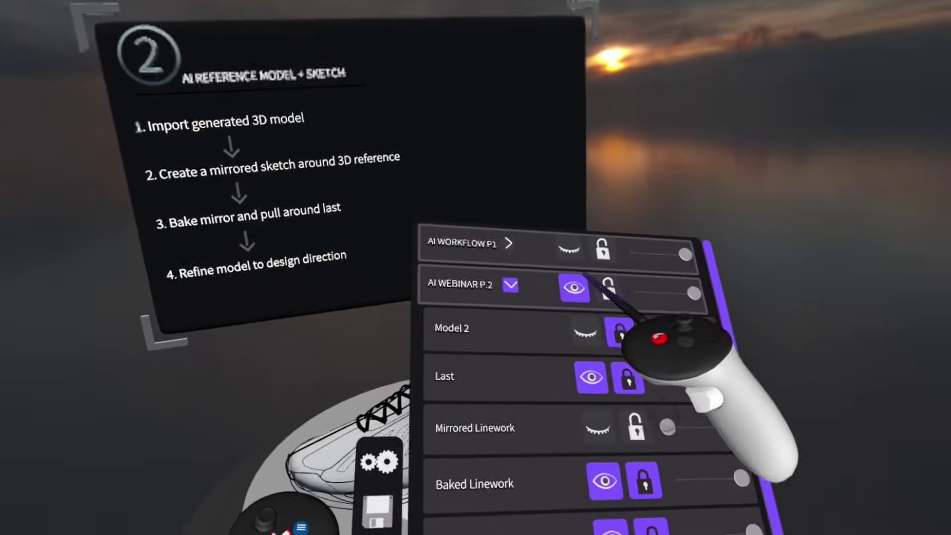
left_click(581, 243)
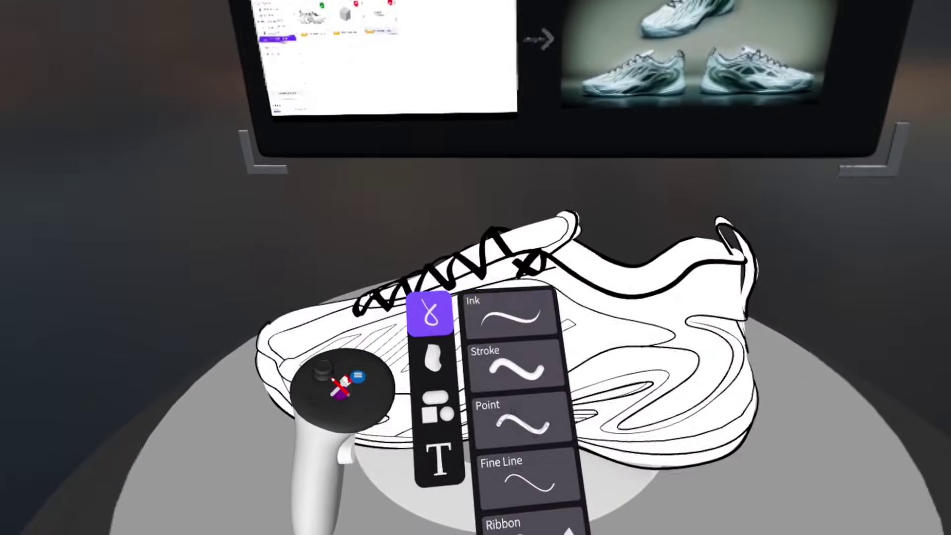
Set the drawing color to white and choose its material type.
left_click(555, 480)
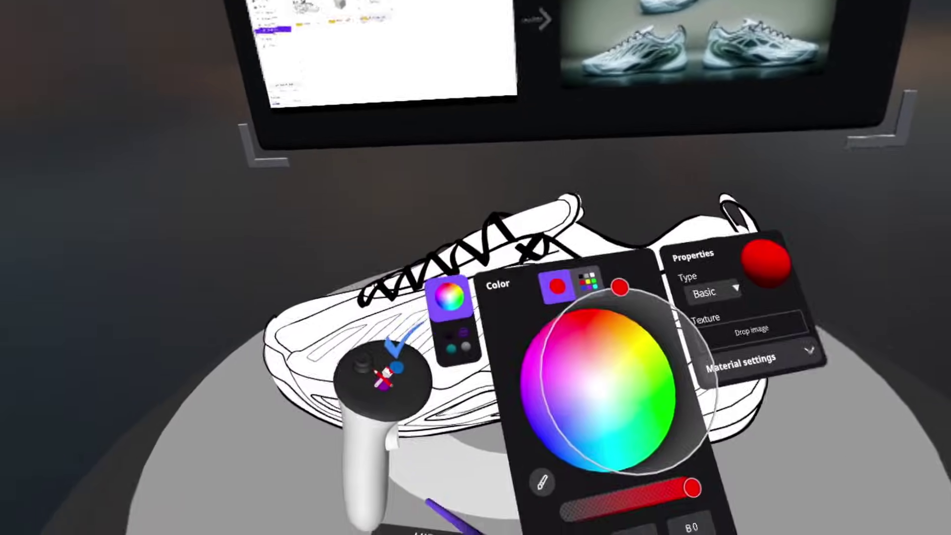
left_click(509, 413)
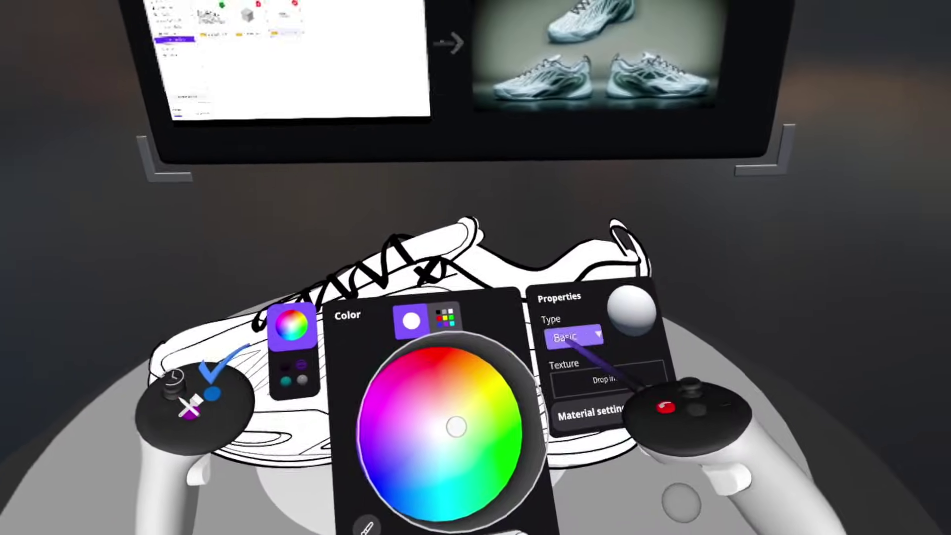
left_click(622, 313)
left_click(573, 477)
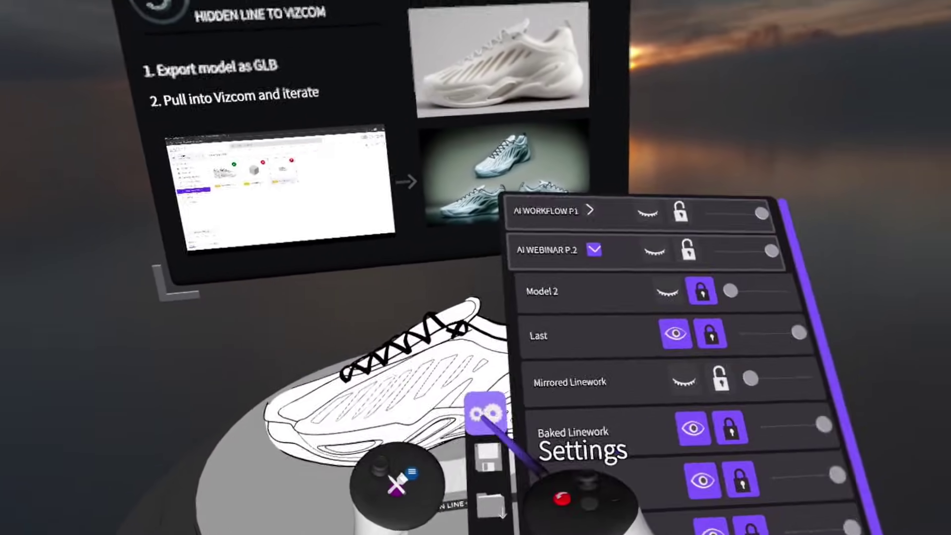
Reopen the web browser in the scene and create a new Vizcom file.
left_click(488, 416)
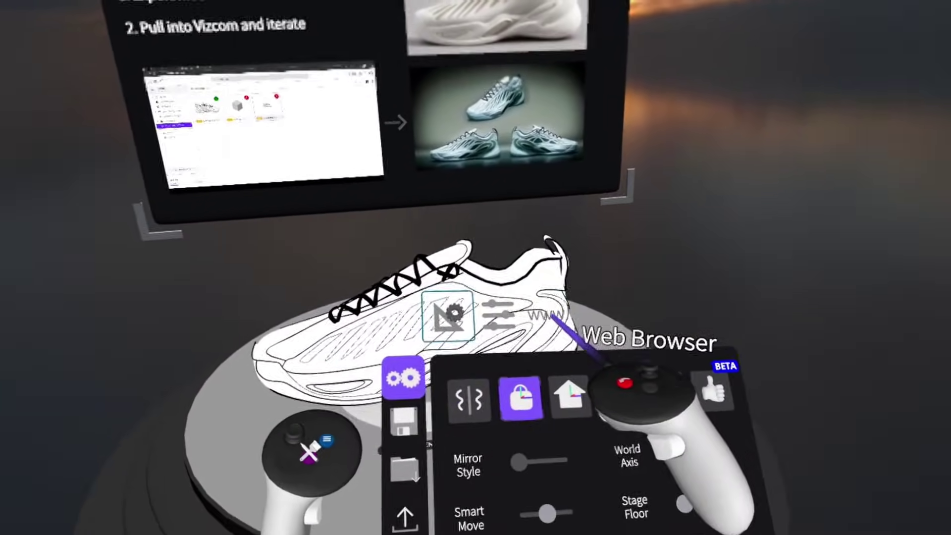
left_click(558, 356)
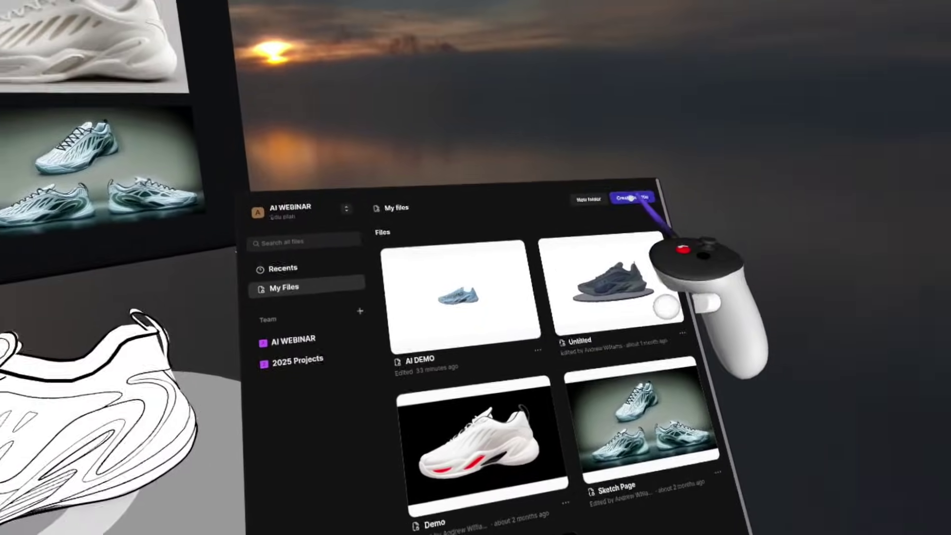
left_click(596, 209)
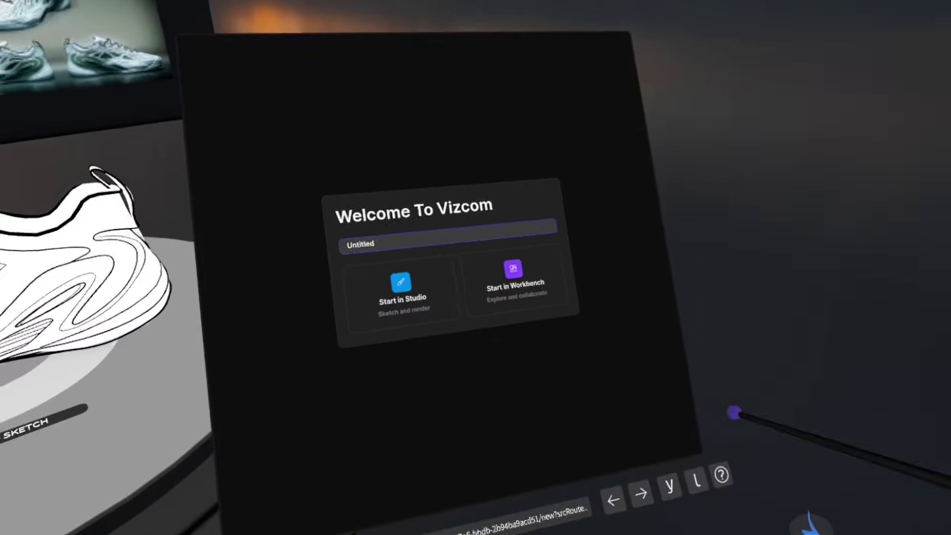
Name the new file Demo and start it in Studio.
key("BackSpace")
key("BackSpace")
key("BackSpace")
key("BackSpace")
key("BackSpace")
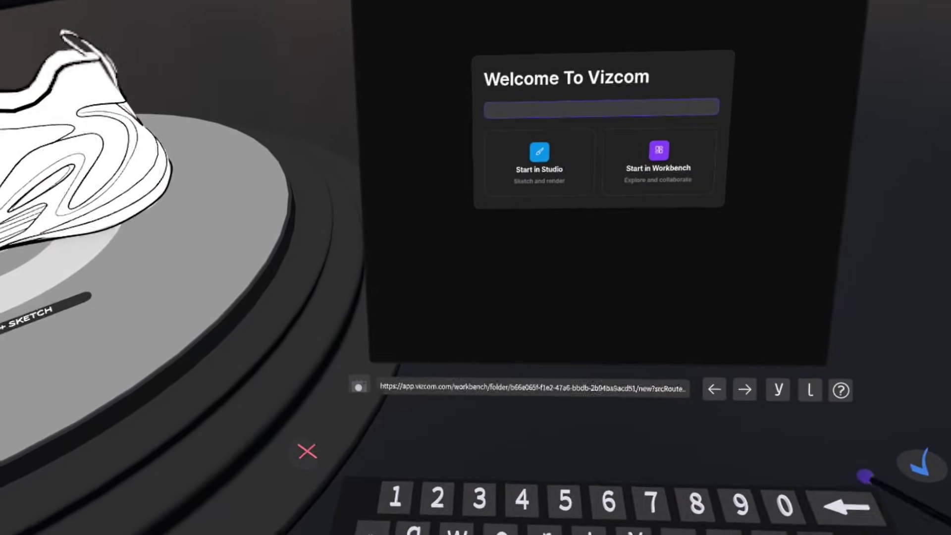
type("Demo")
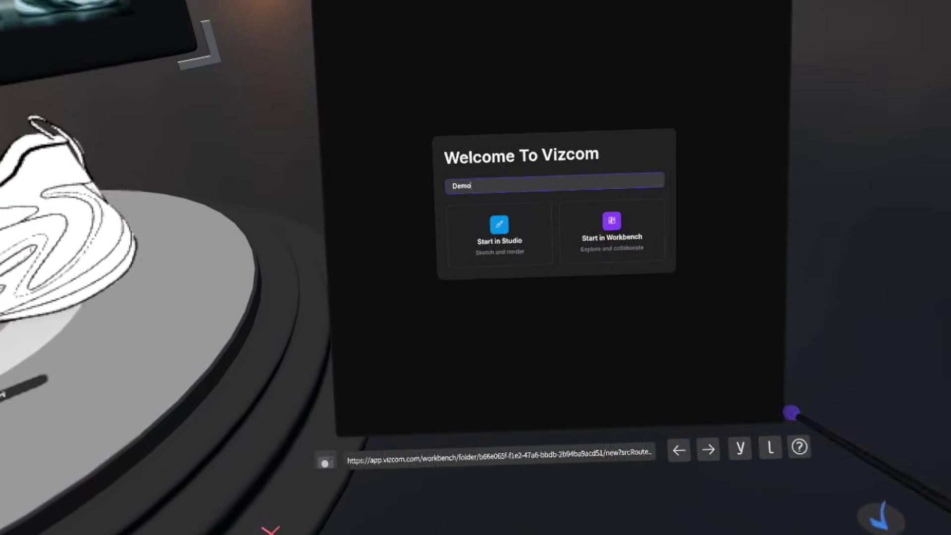
left_click(499, 236)
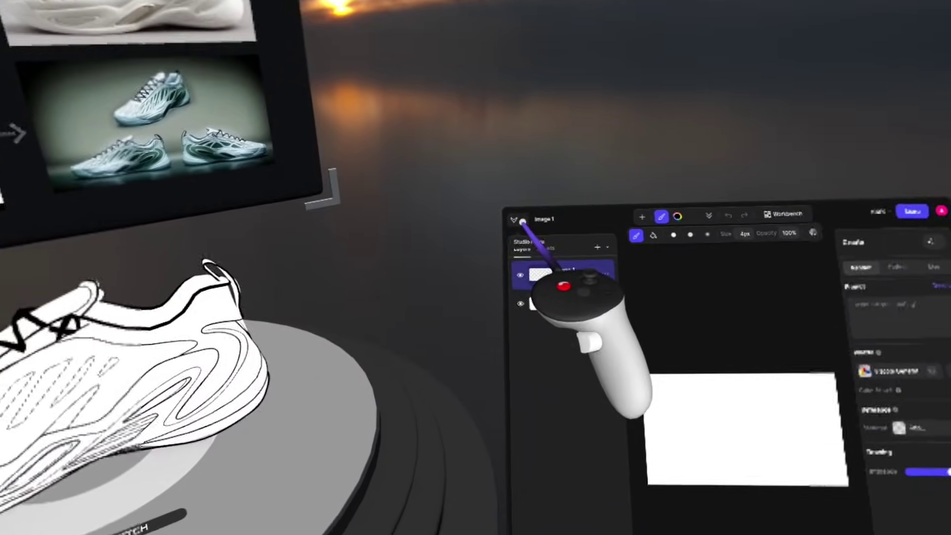
Open the File options of the new Demo file.
left_click(523, 228)
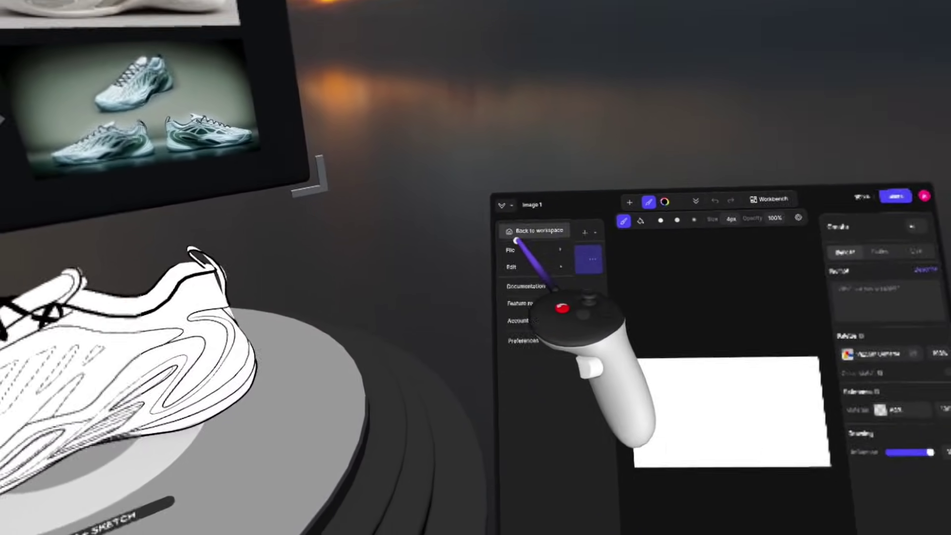
left_click(508, 250)
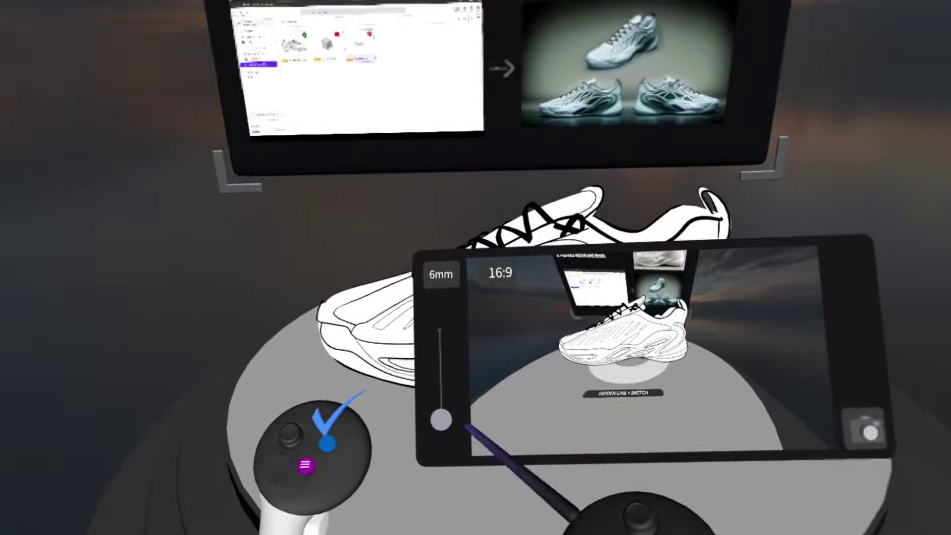
Adjust the virtual camera's field of view so the side view of the shoe sketch fills the 16:9 frame.
left_click_drag(442, 421, 401, 363)
left_click_drag(327, 367, 329, 375)
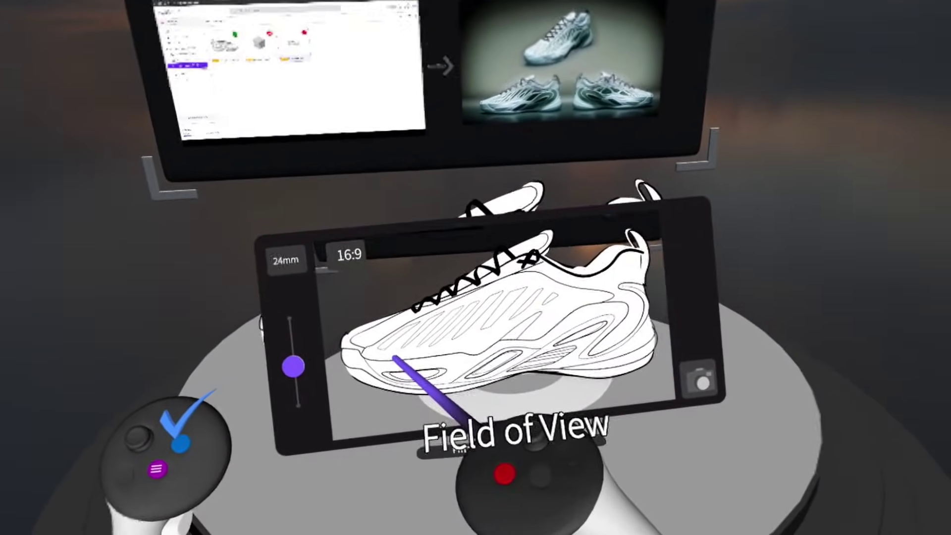
mouse_move(296, 346)
left_mouse_down()
mouse_move(312, 344)
mouse_move(297, 339)
mouse_move(294, 325)
left_mouse_up()
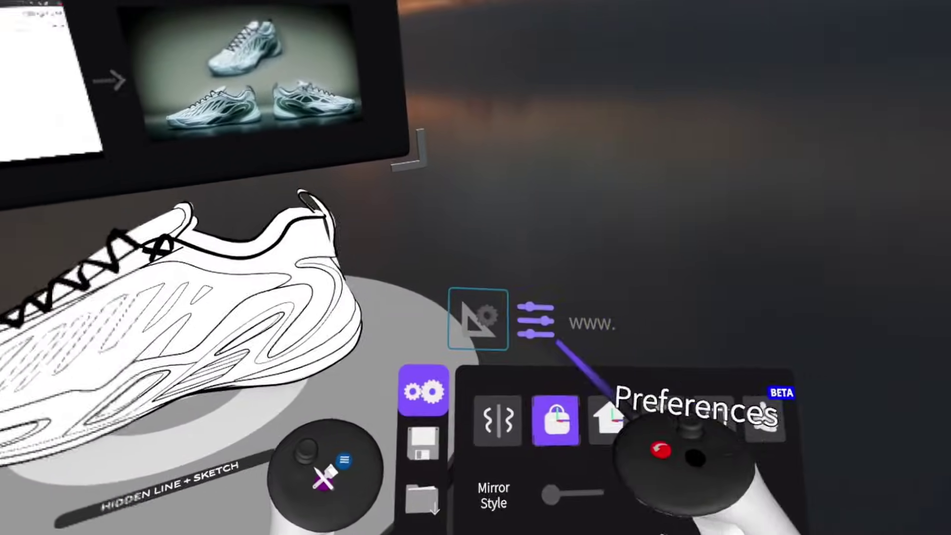
Return to the Vizcom file in the browser and have a prompt described automatically from the shoe snapshot.
left_click(521, 301)
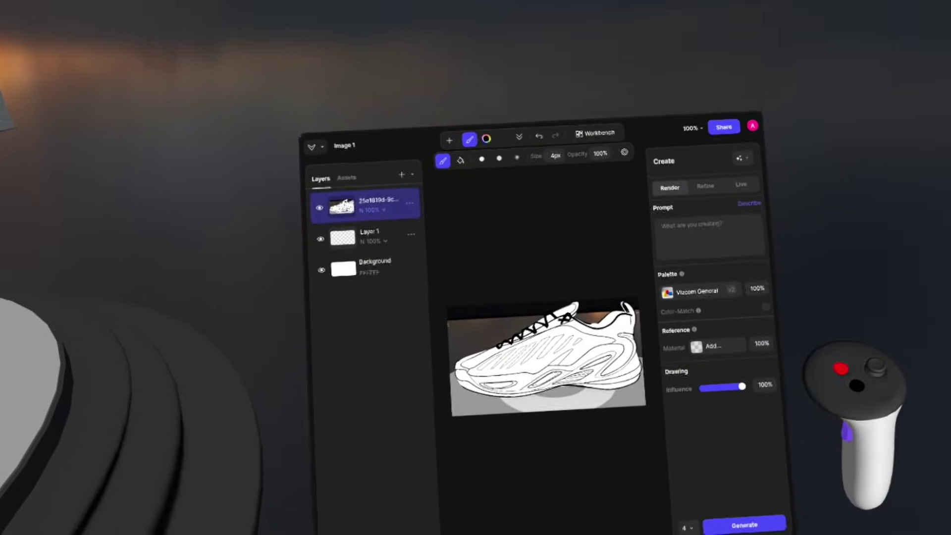
left_click(767, 184)
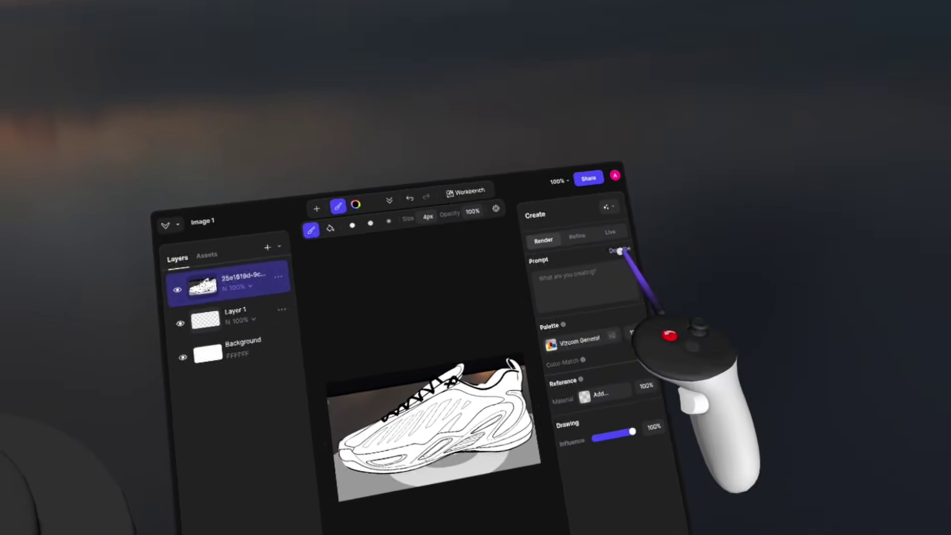
left_click(636, 235)
left_click(626, 234)
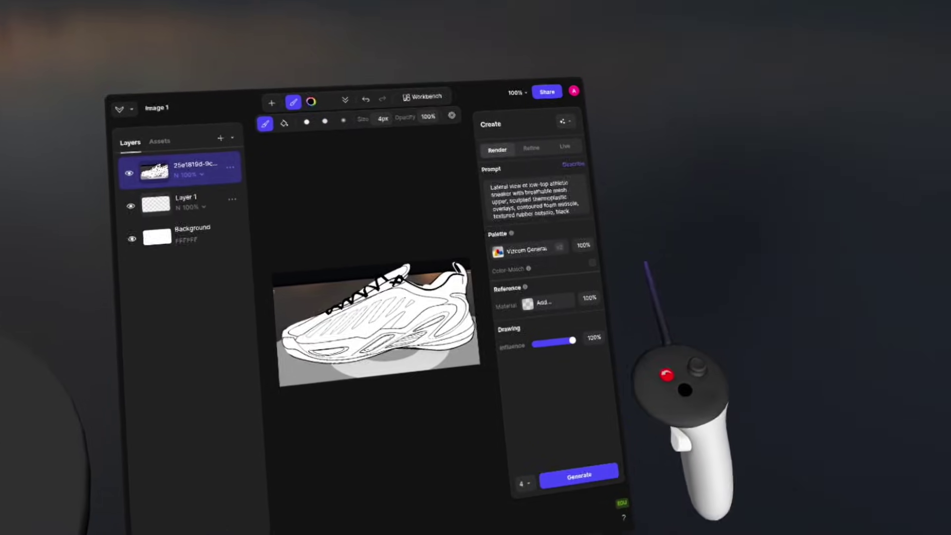
Set the drawing influence to 75% and generate four renders of the shoe.
left_click(580, 331)
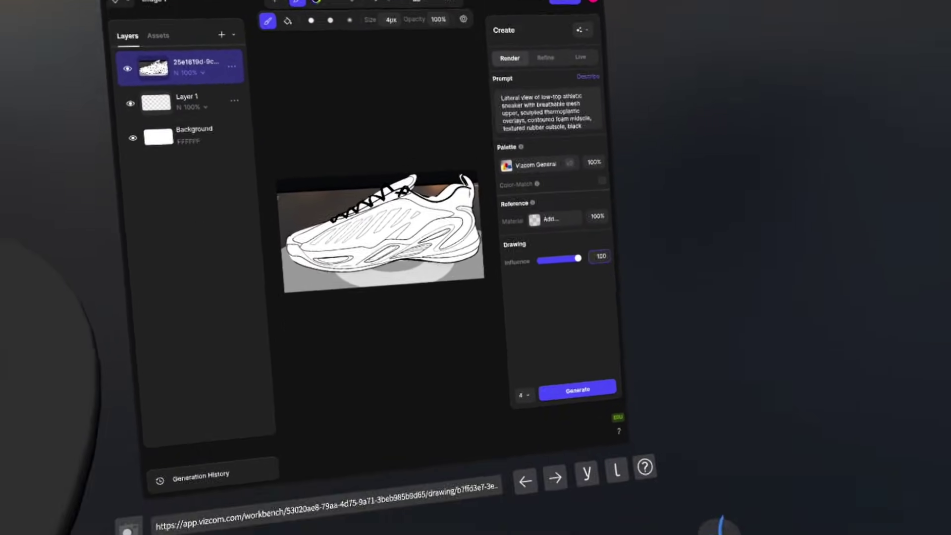
key("BackSpace")
key("BackSpace")
type("75")
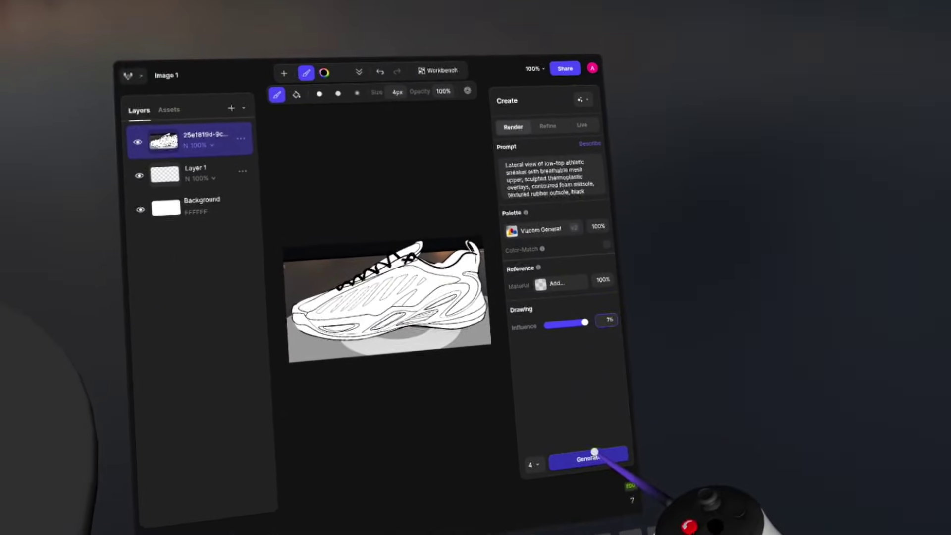
left_click(597, 464)
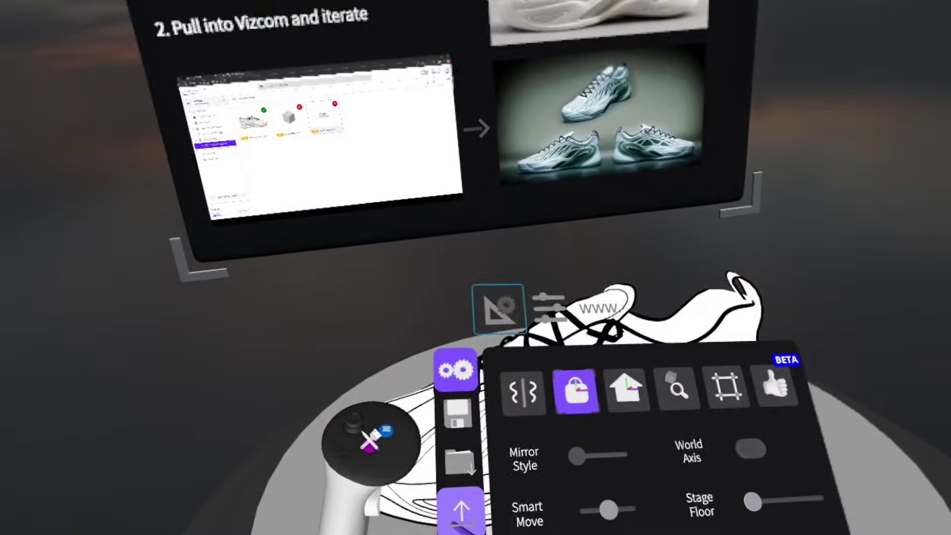
Open the settings of the Custom export GLB preset and play the hidden-line-to-Vizcom video on the presentation board.
left_click(504, 453)
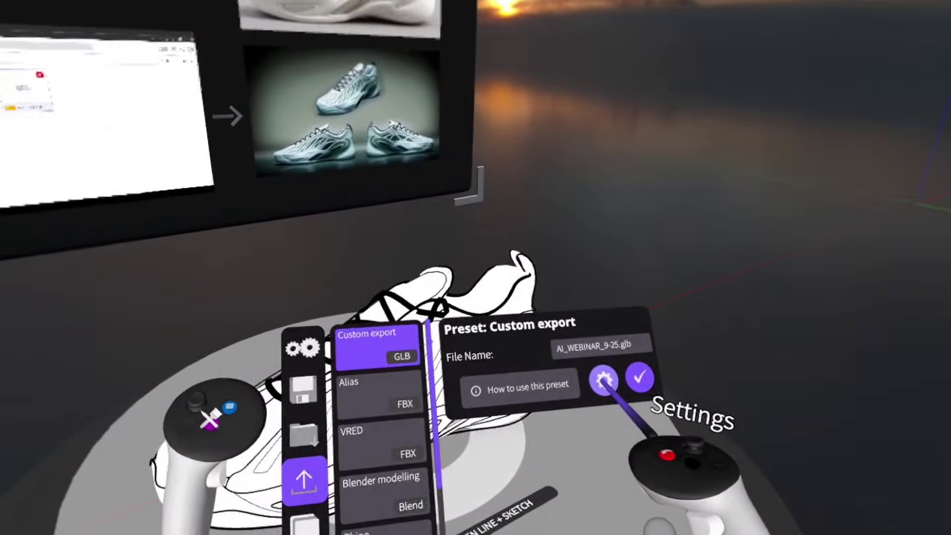
left_click(604, 380)
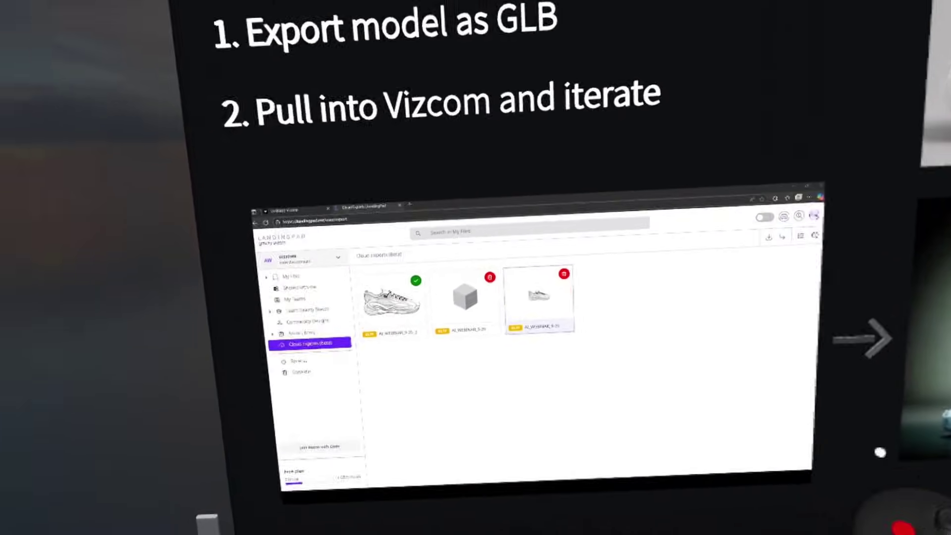
mouse_move(529, 396)
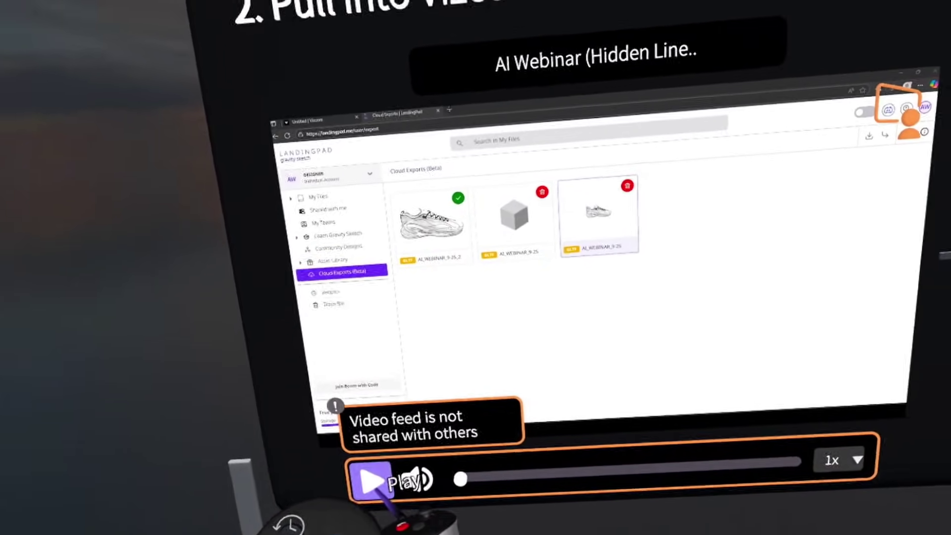
left_click(371, 478)
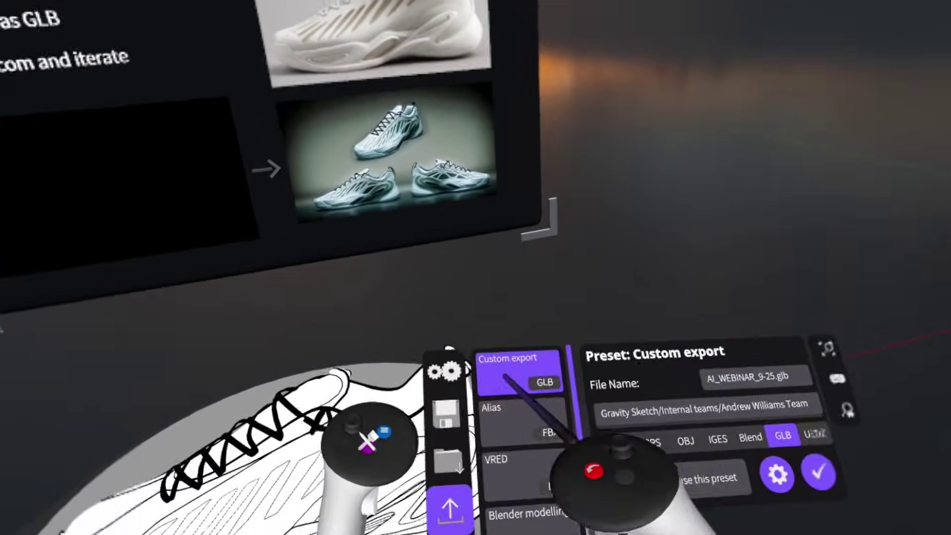
Reopen the browser and add the fourth render, the grey shoe with a white sole, to the image as a layer.
left_click(444, 370)
left_click(543, 334)
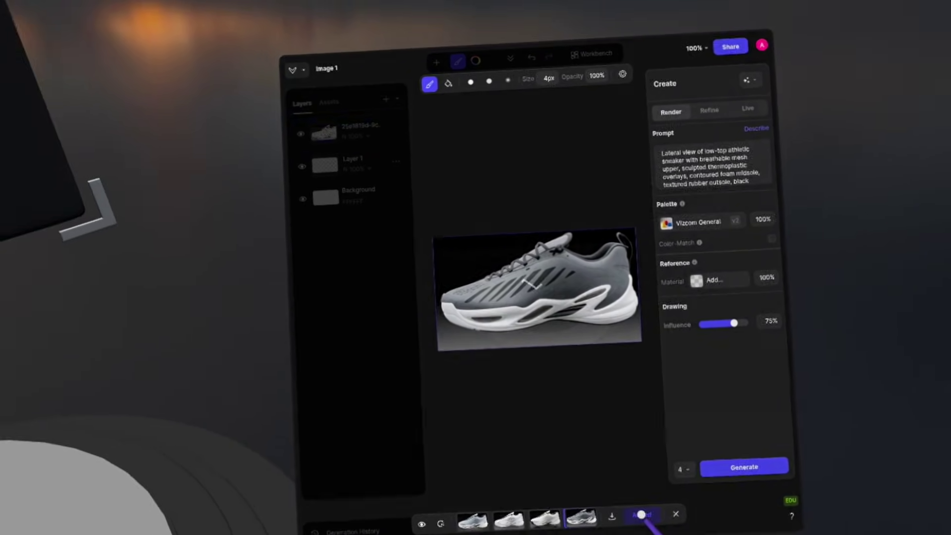
left_click(642, 515)
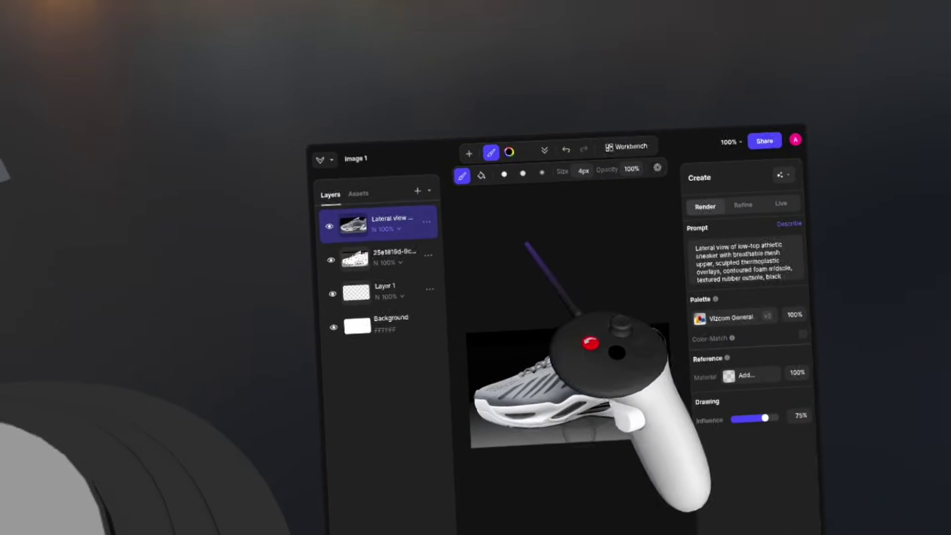
Export the grey shoe render layer at original image size and pull it from the Downloaded folder into the scene.
left_click(462, 213)
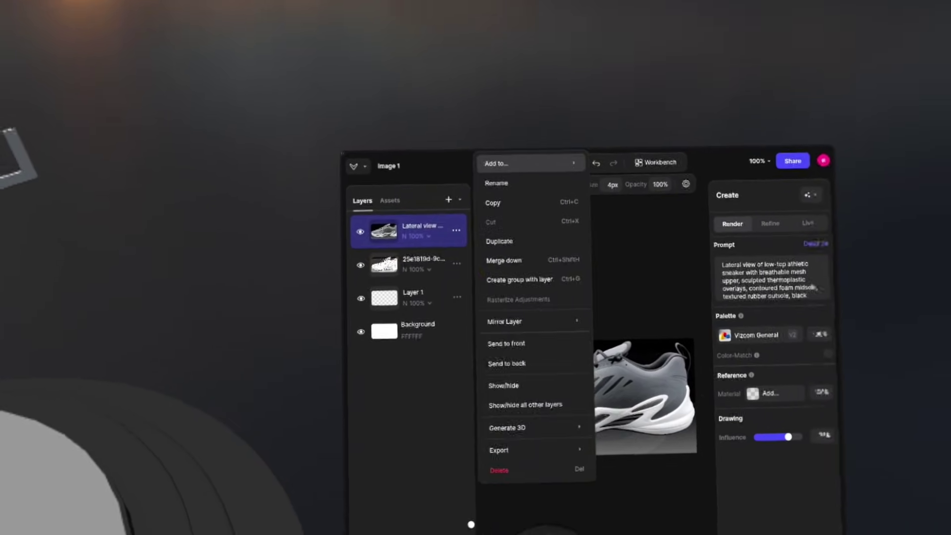
mouse_move(547, 441)
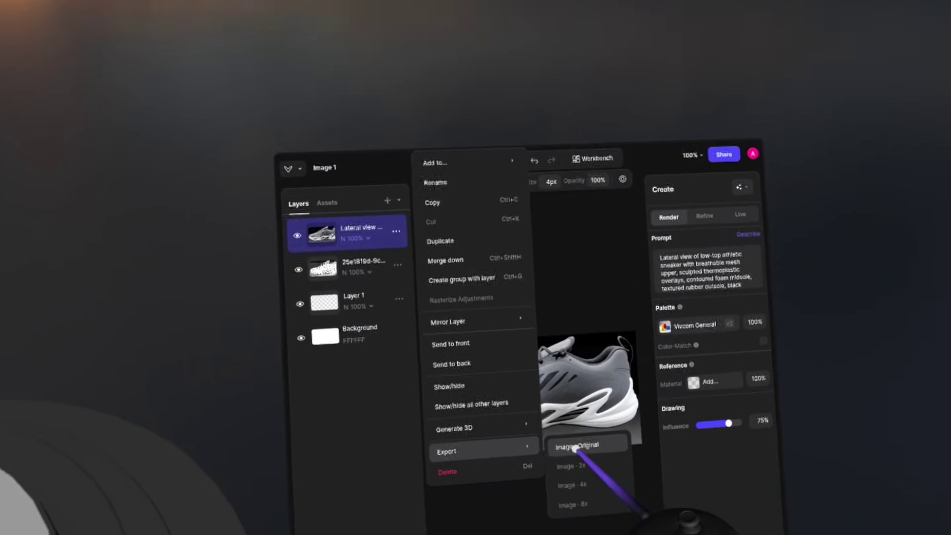
left_click(576, 450)
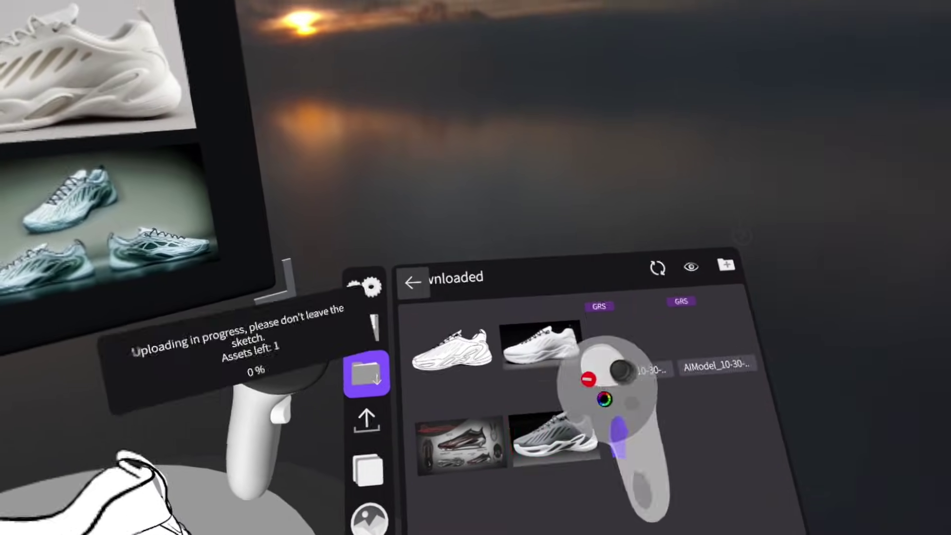
left_click_drag(595, 416, 522, 298)
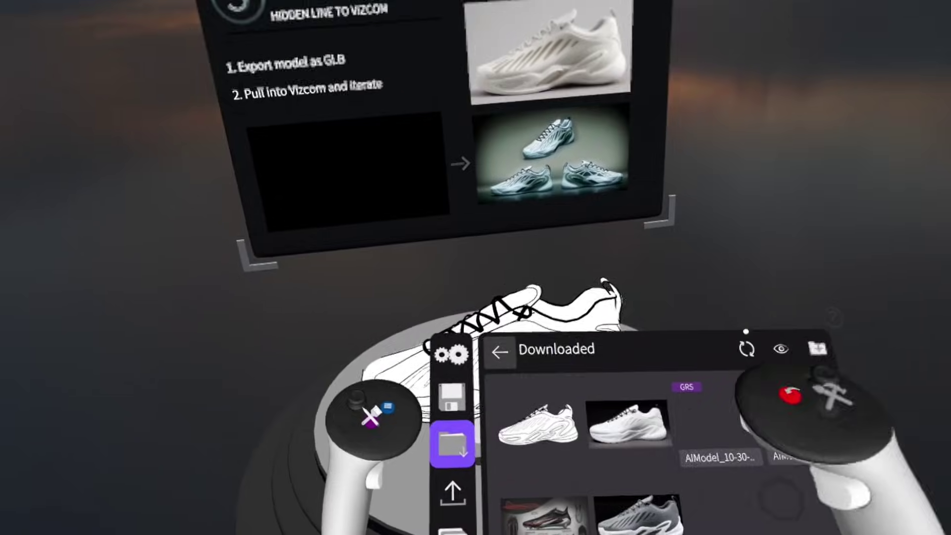
Open the scene's layer list at the AI WEBINAR P.2 group.
left_click(452, 530)
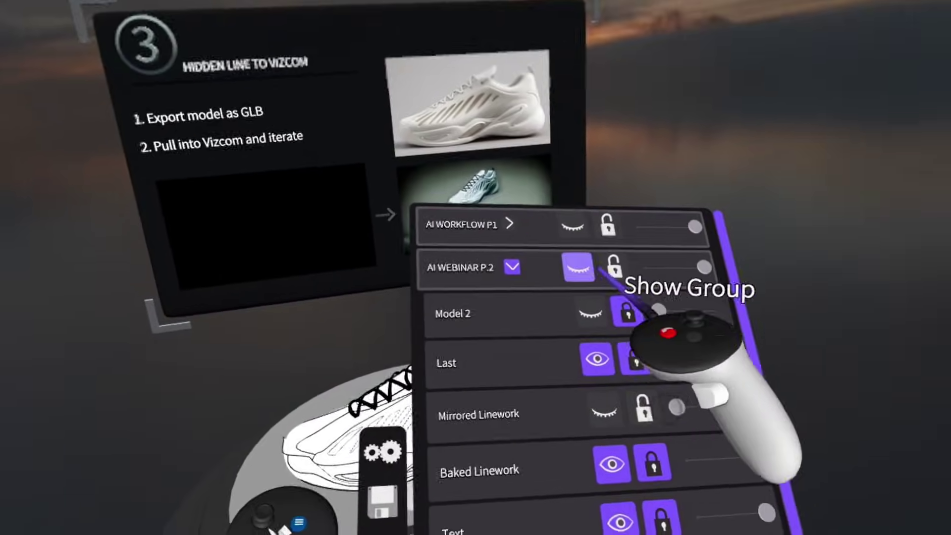